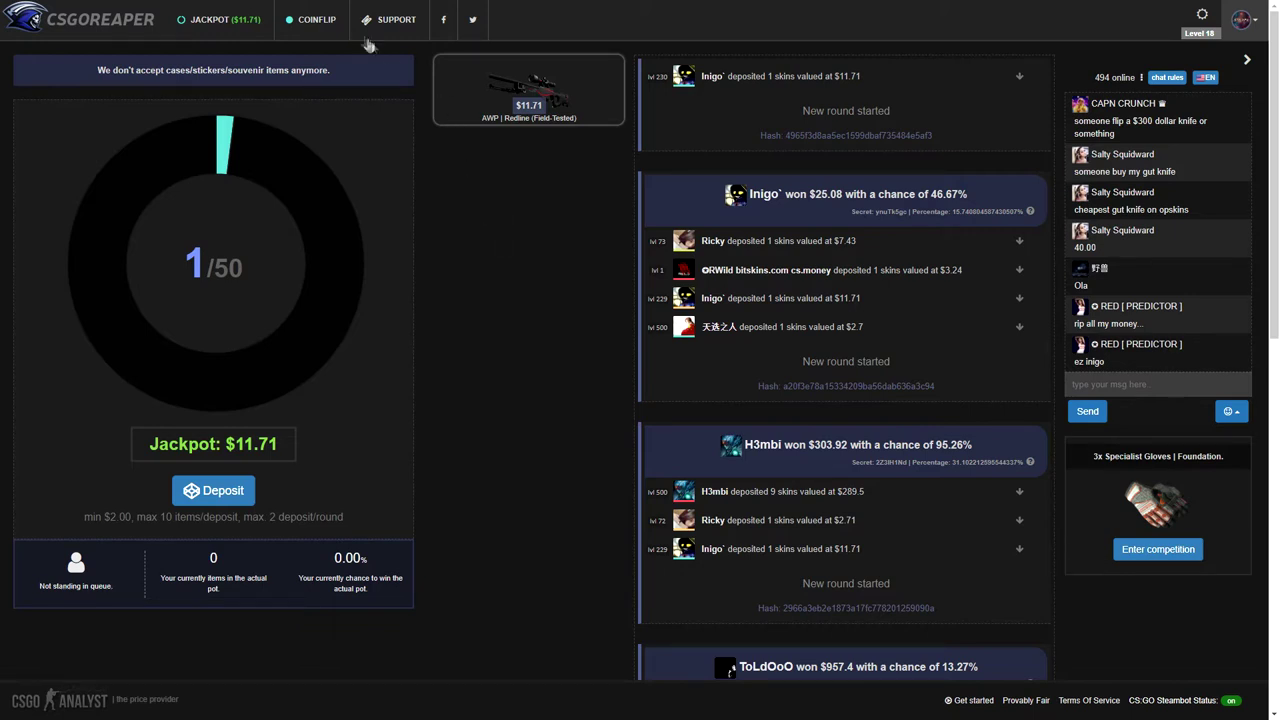
Step: Start a new coinflip wagering the first six skins, M4A4 Desolate Space through StatTrak AUG Ricochet
left_click(310, 20)
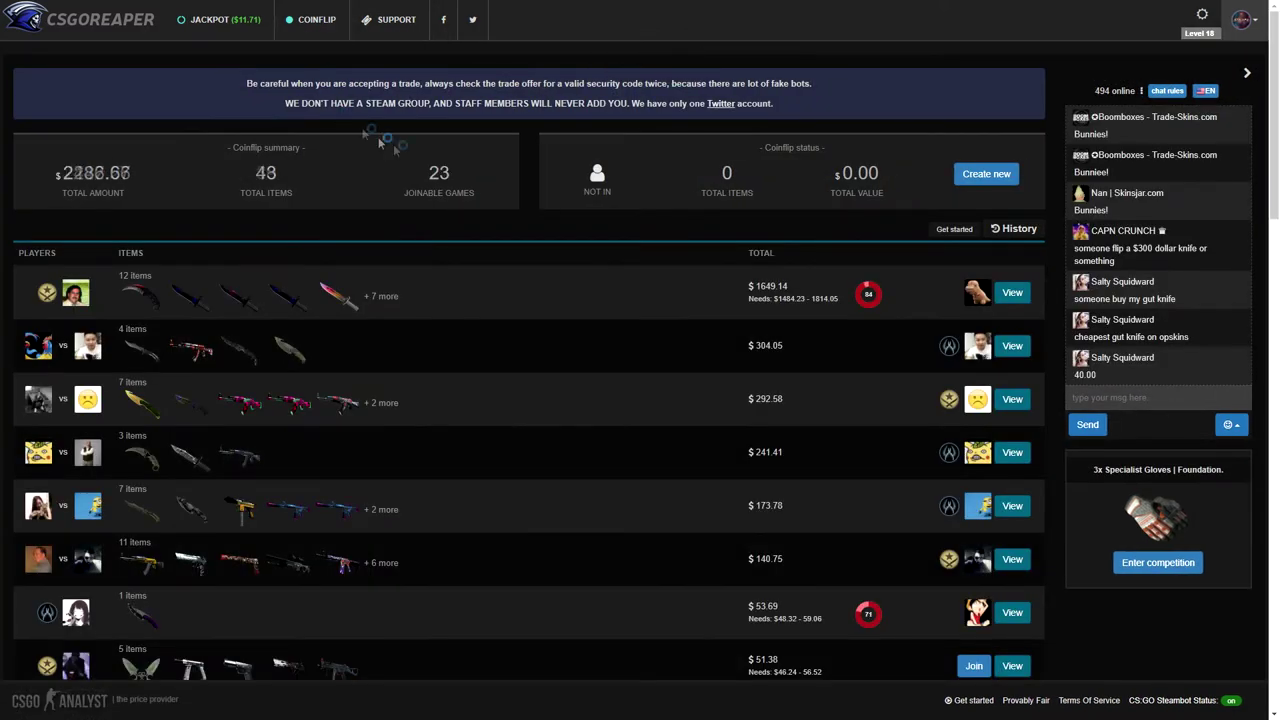
left_click(986, 173)
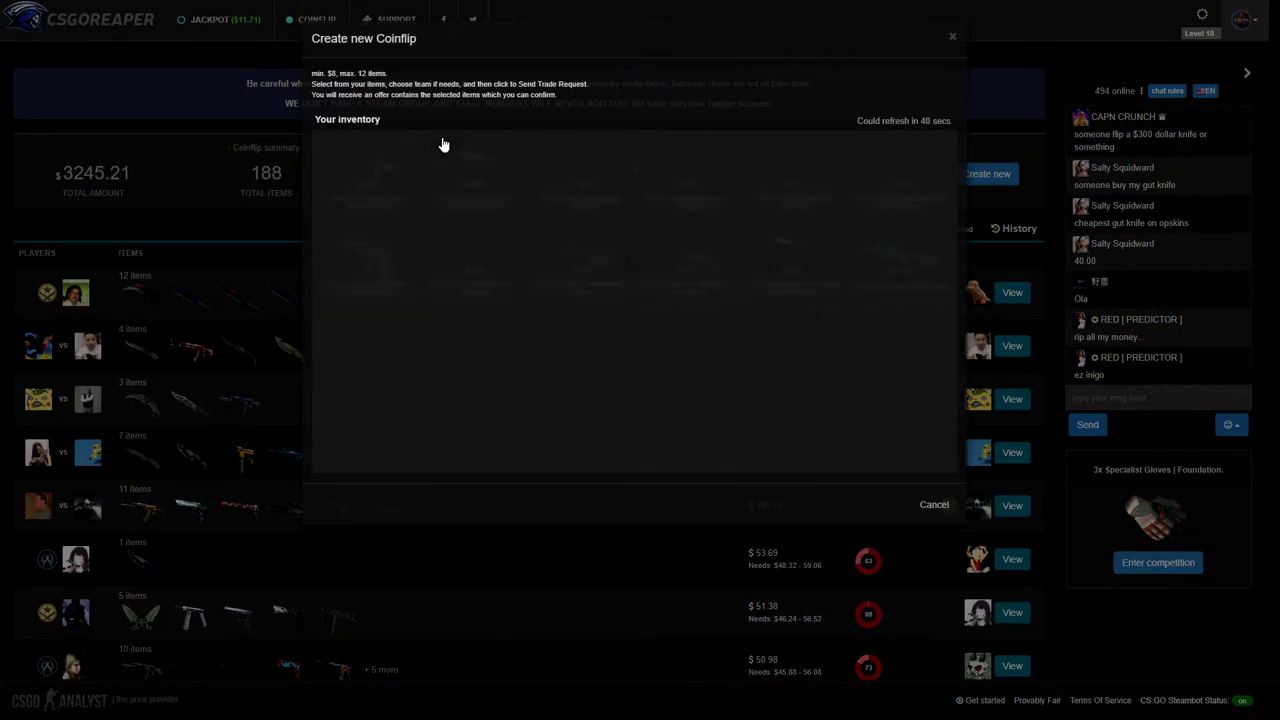
left_click(368, 175)
left_click(474, 175)
left_click(581, 175)
left_click(687, 175)
left_click(793, 175)
left_click(900, 175)
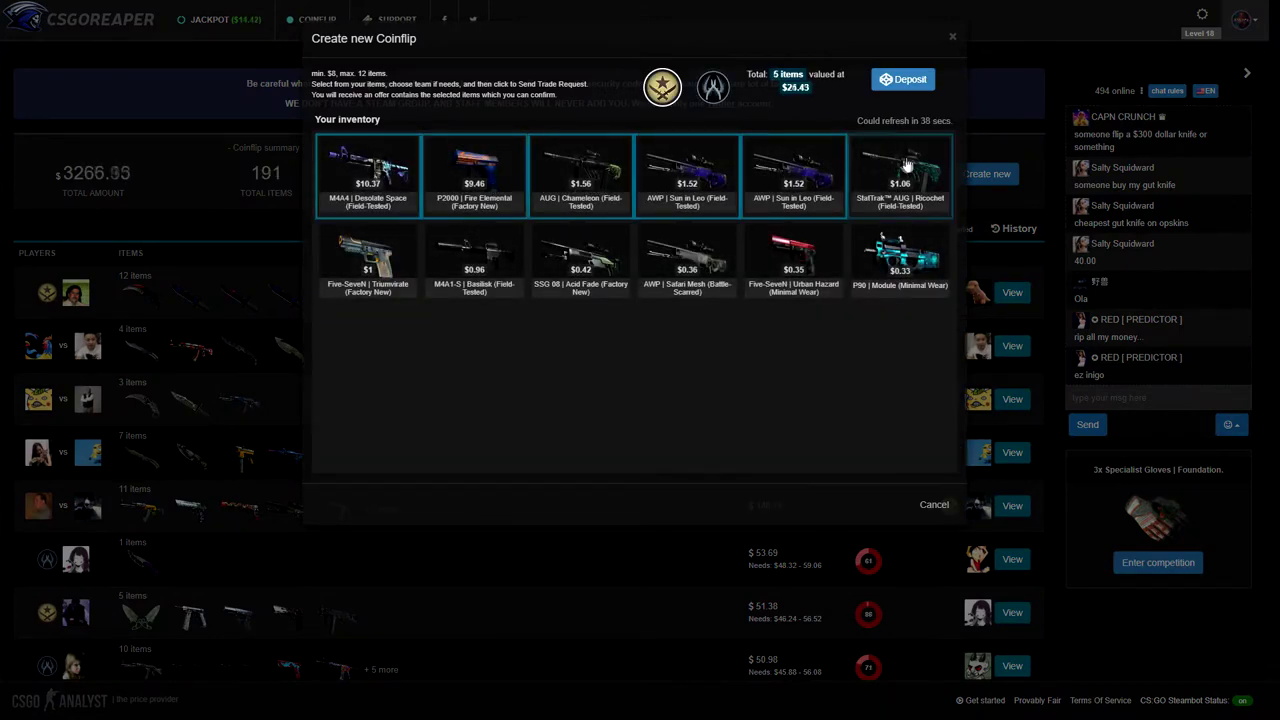
Step: Add the other six skins, Five-SeveN Triumvirate through P90 Module, then dismiss the window
left_click(368, 261)
left_click(474, 261)
left_click(581, 261)
left_click(687, 261)
left_click(793, 261)
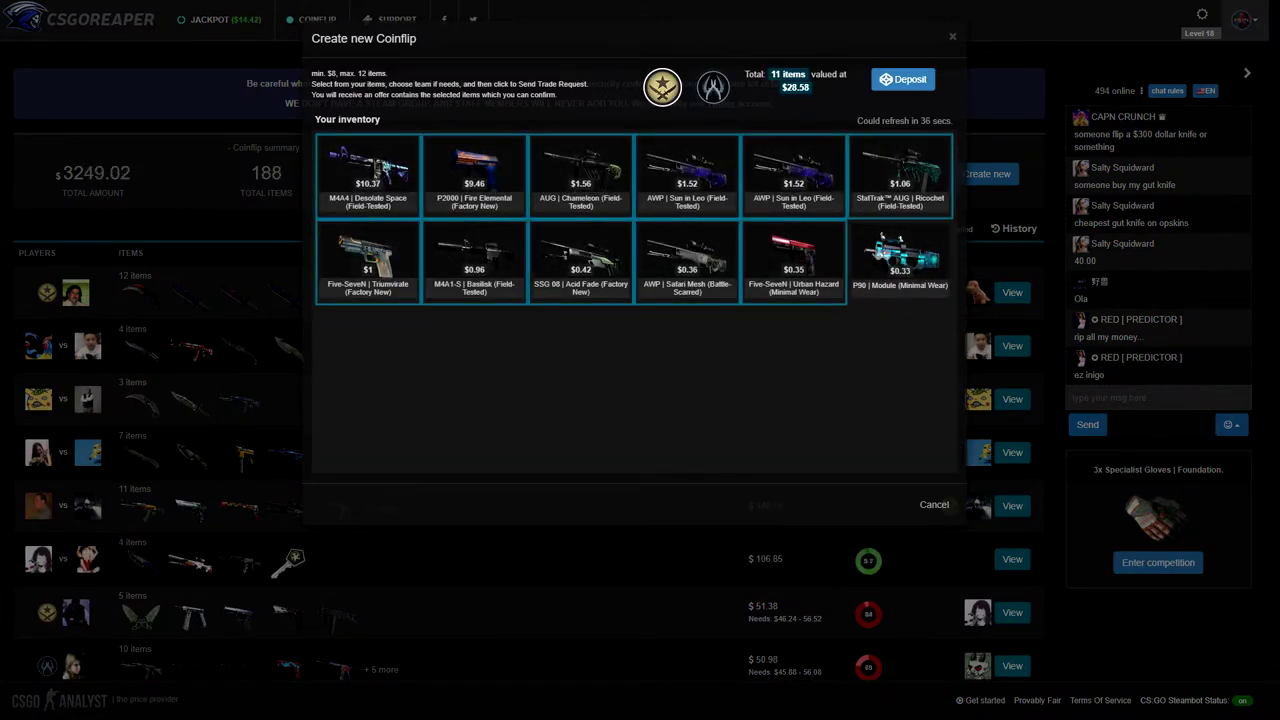
left_click(900, 261)
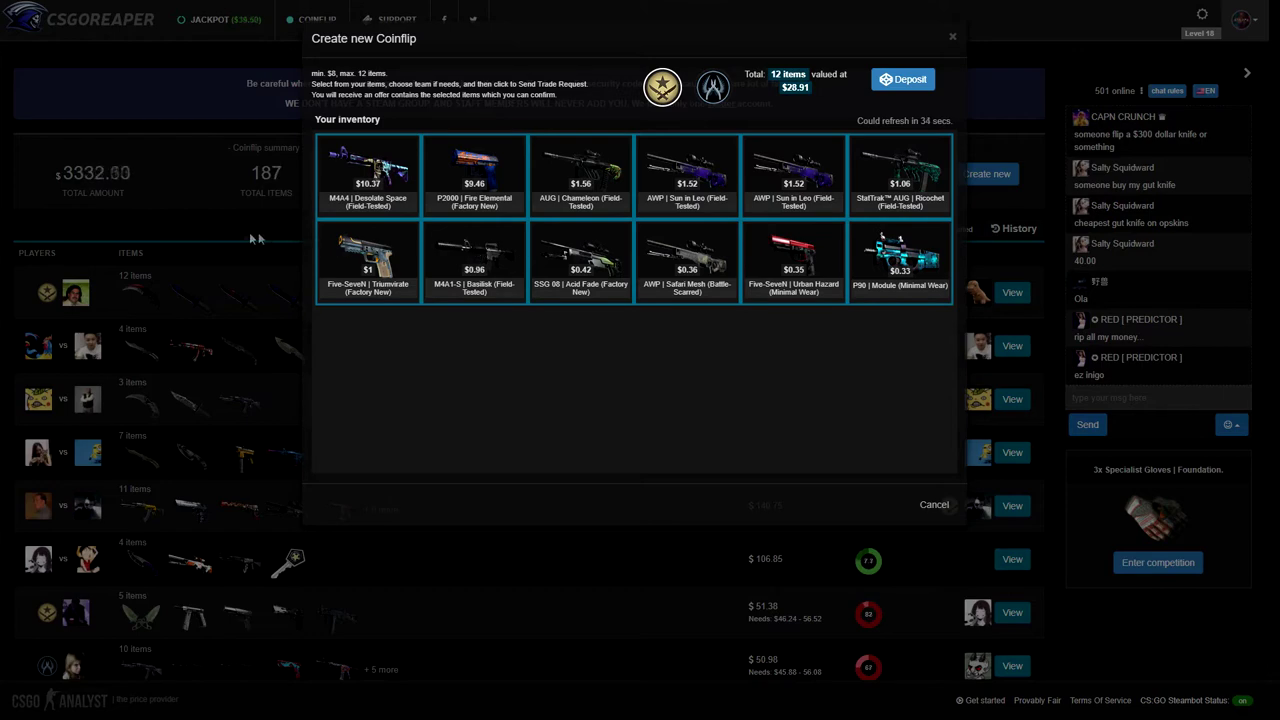
left_click(955, 40)
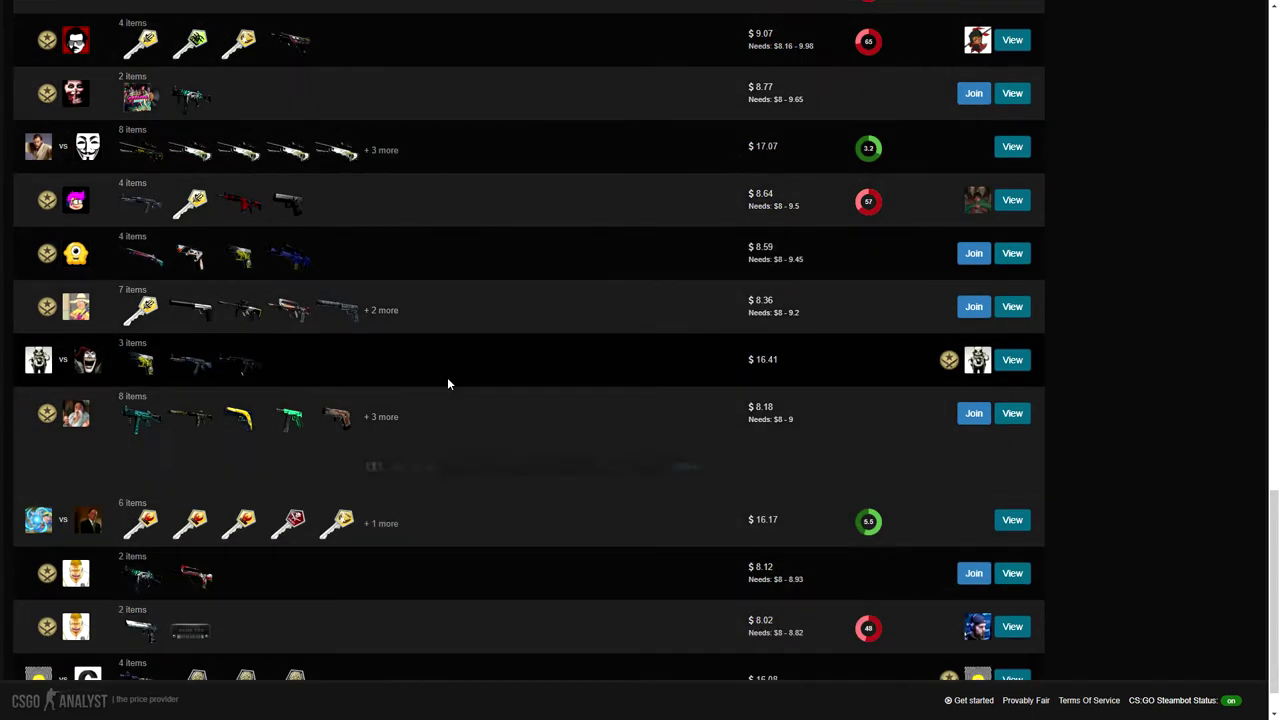
Step: Join the $8.13 Gamma Case Key coinflip, adding AUG Chameleon, both AWP Sun in Leo and another skin
left_click(973, 466)
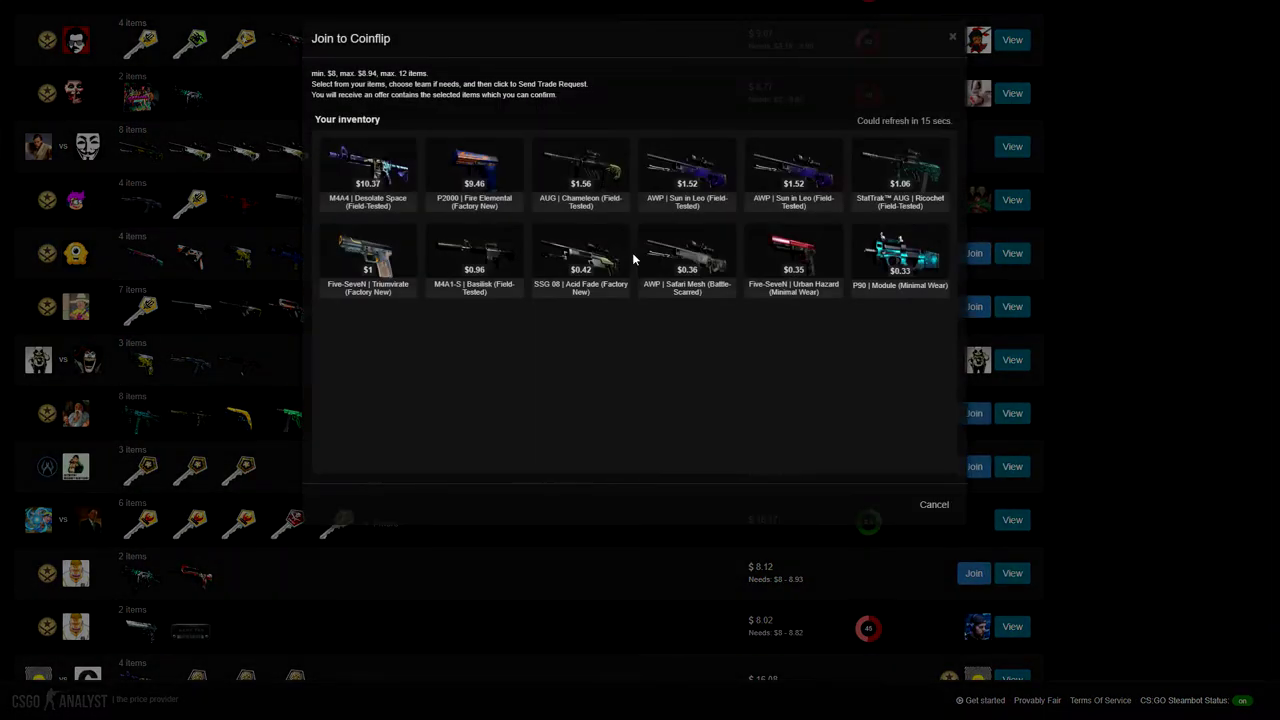
left_click(580, 175)
left_click(687, 175)
left_click(793, 175)
left_click(900, 175)
Step: Add three more skins to cover the required value, deposit, and open the Steam trade offer
left_click(367, 260)
left_click(474, 260)
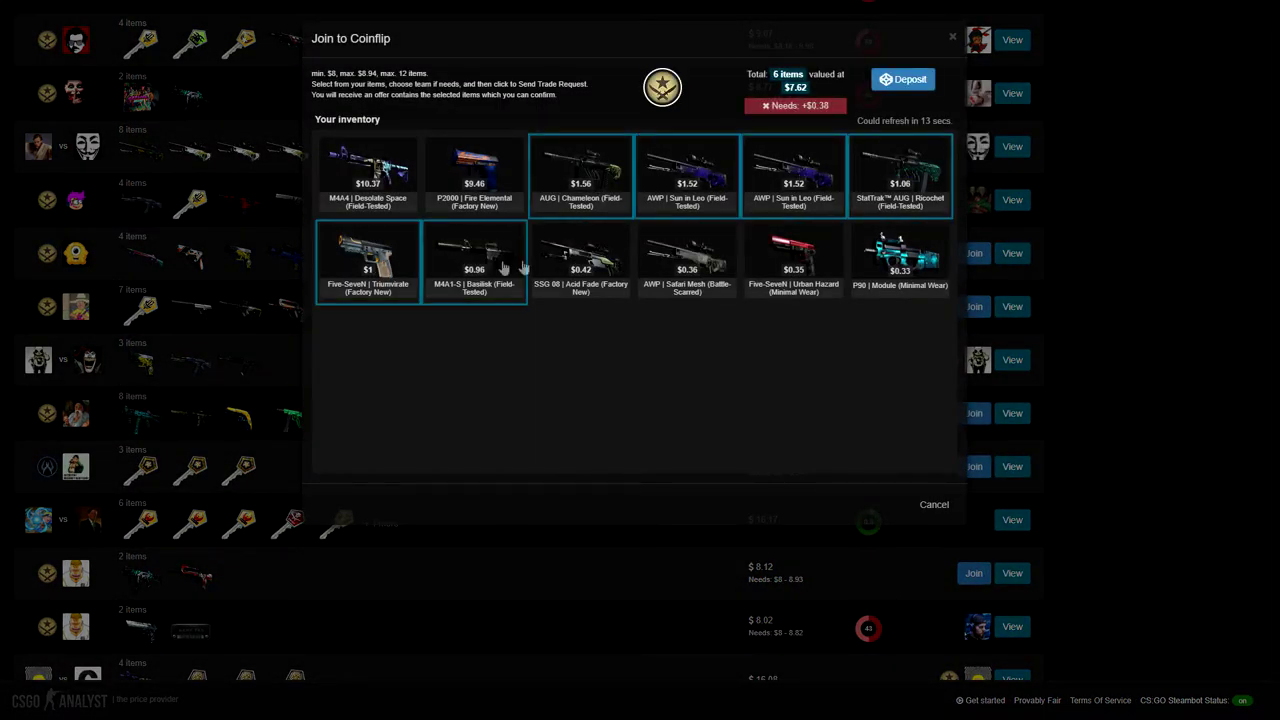
left_click(580, 260)
left_click(903, 79)
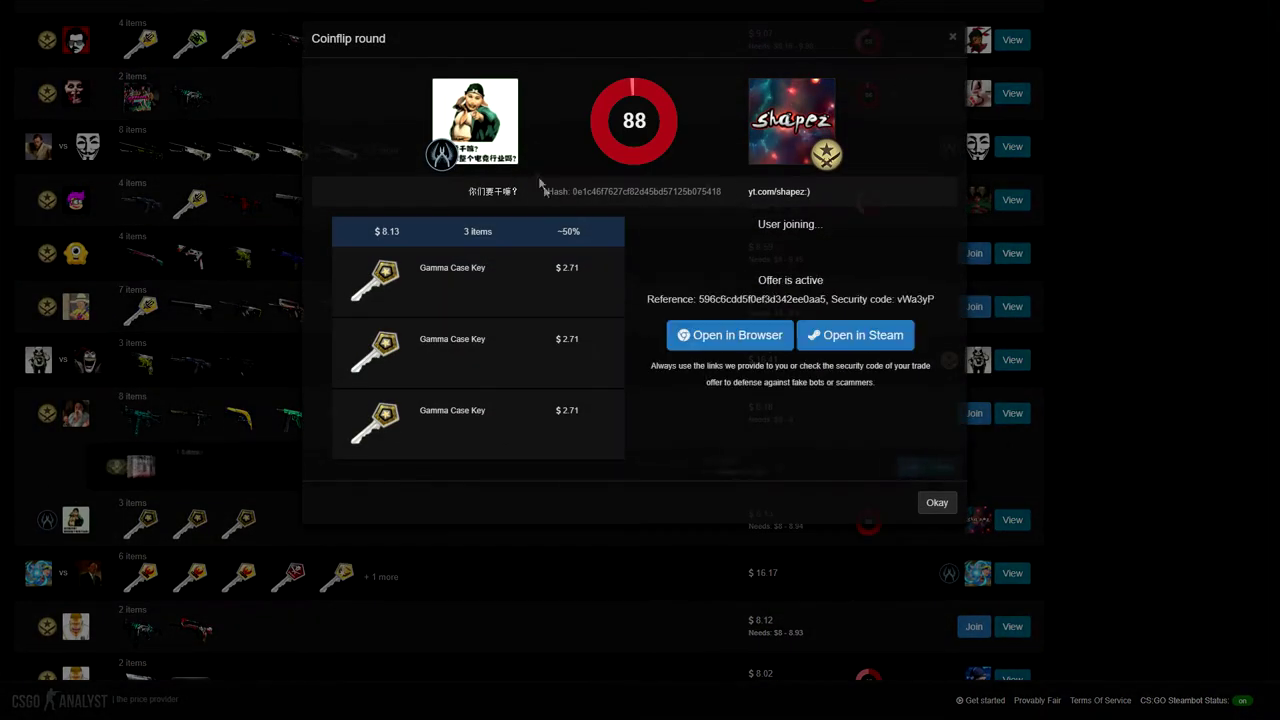
left_click(711, 340)
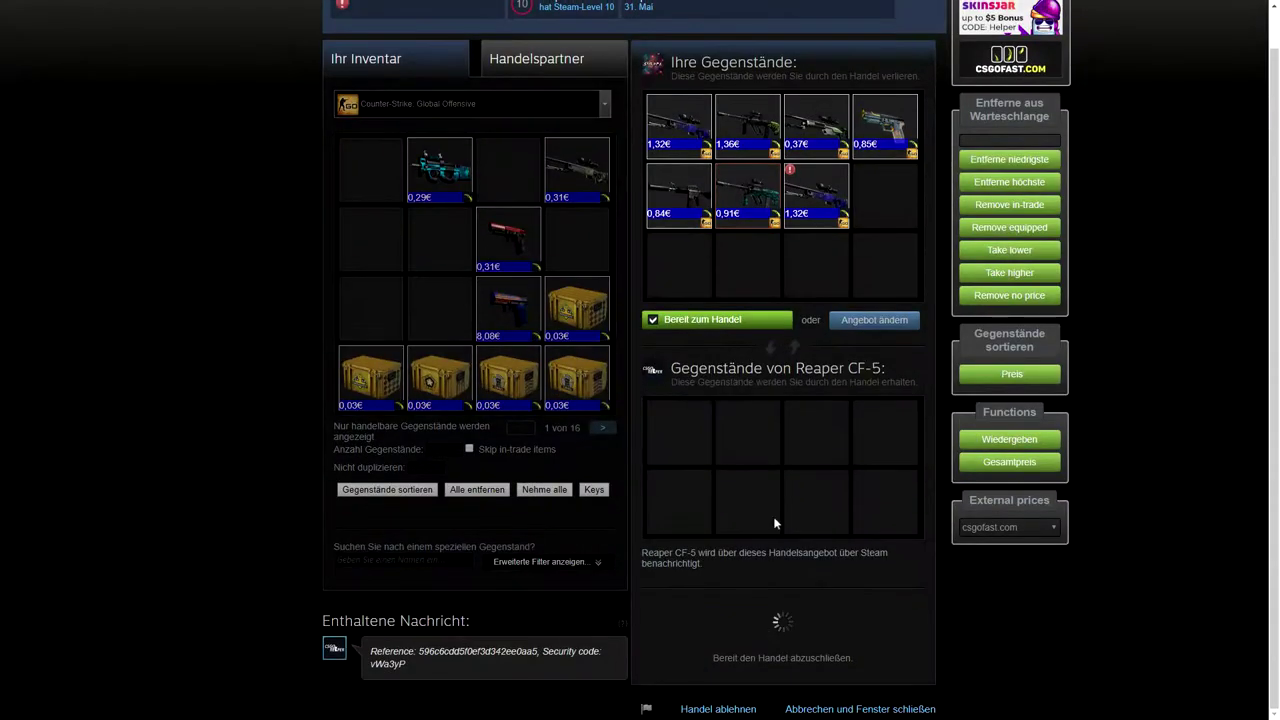
Step: Leave the Steam trade offer and return to the CSGOReaper coinflip site
key("ctrl+Tab")
key("F11")
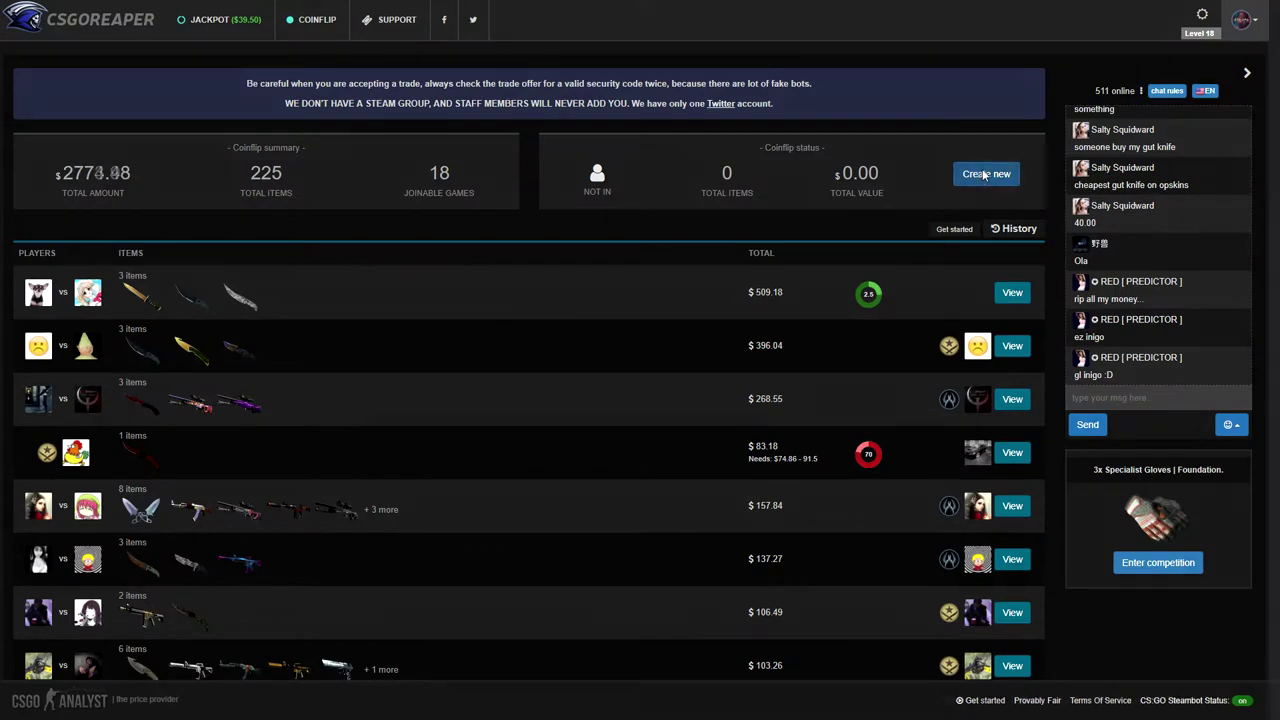
Step: Create a coinflip with M4A4 Desolate Space, P2000, AWP Safari Mesh, Five-SeveN and P90, then close it
left_click(988, 173)
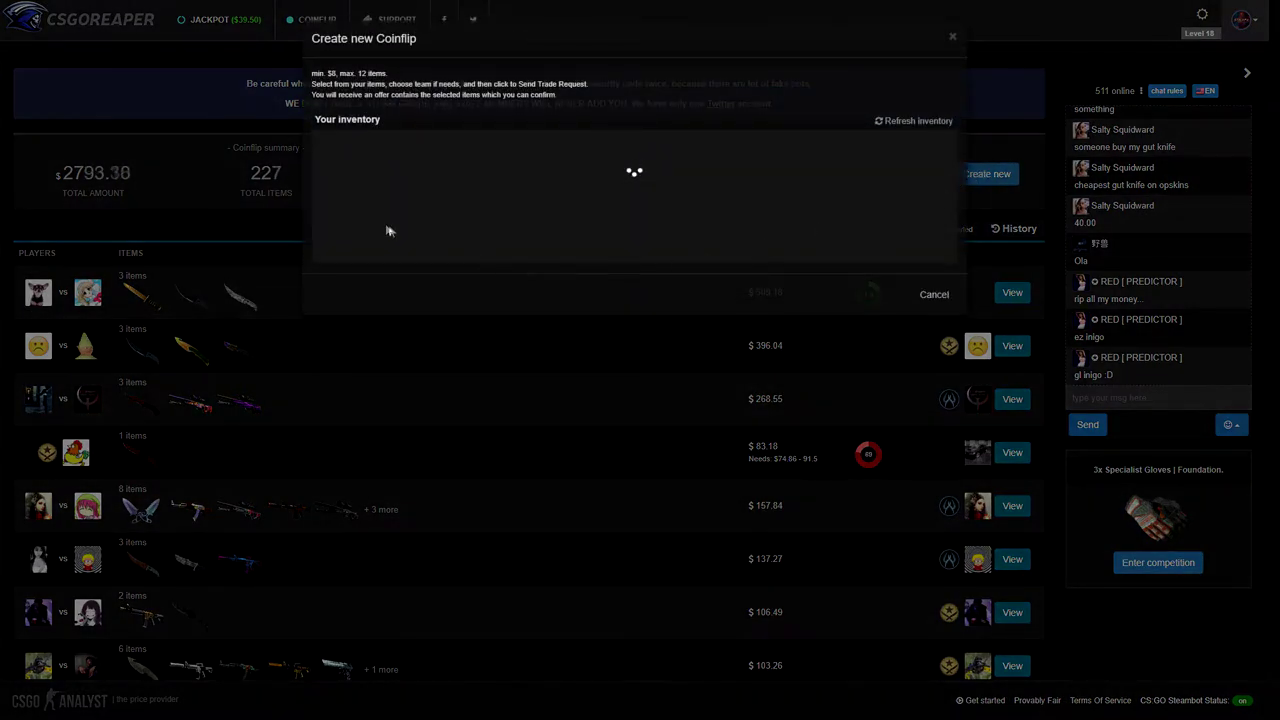
left_click(368, 172)
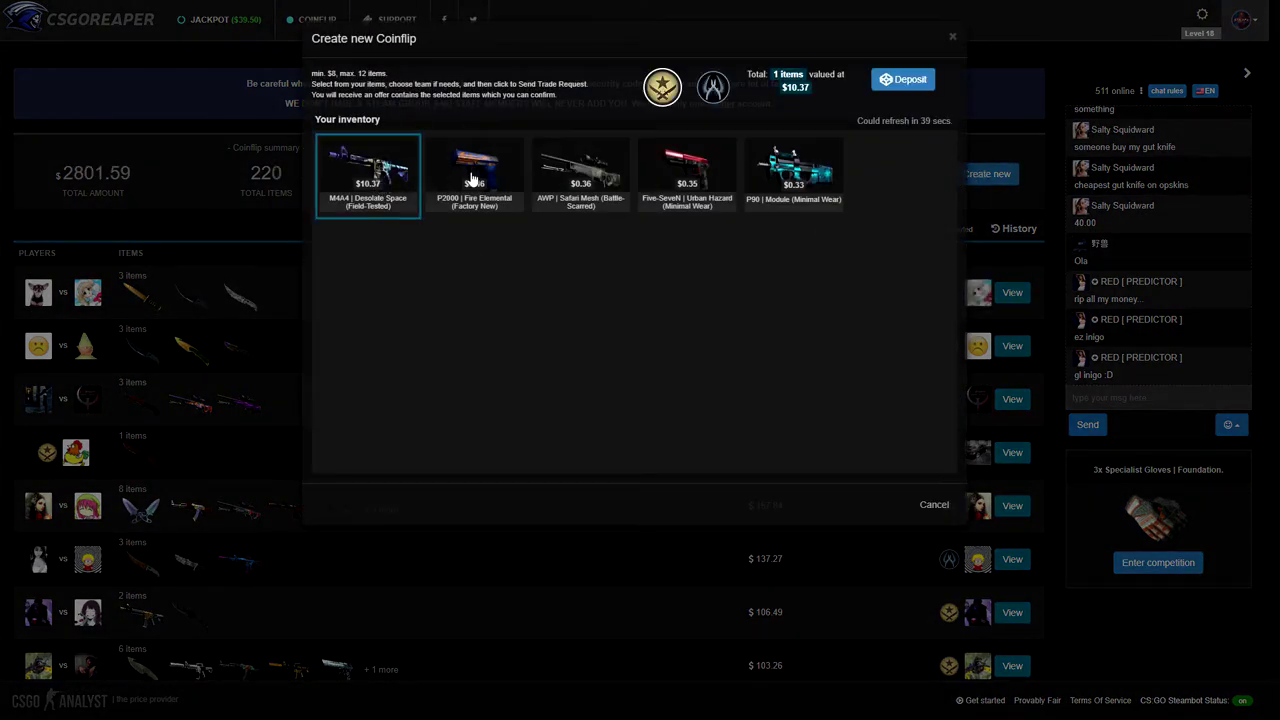
left_click(474, 178)
left_click(580, 180)
left_click(687, 182)
left_click(794, 184)
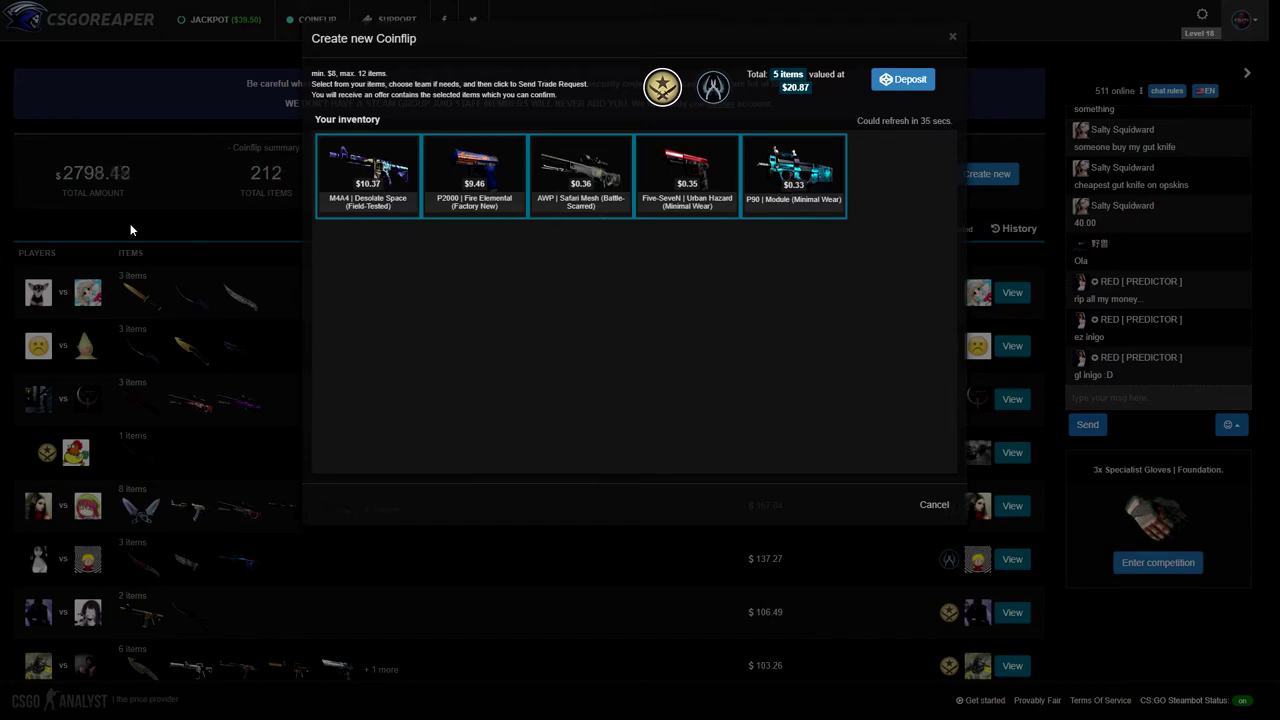
left_click(952, 37)
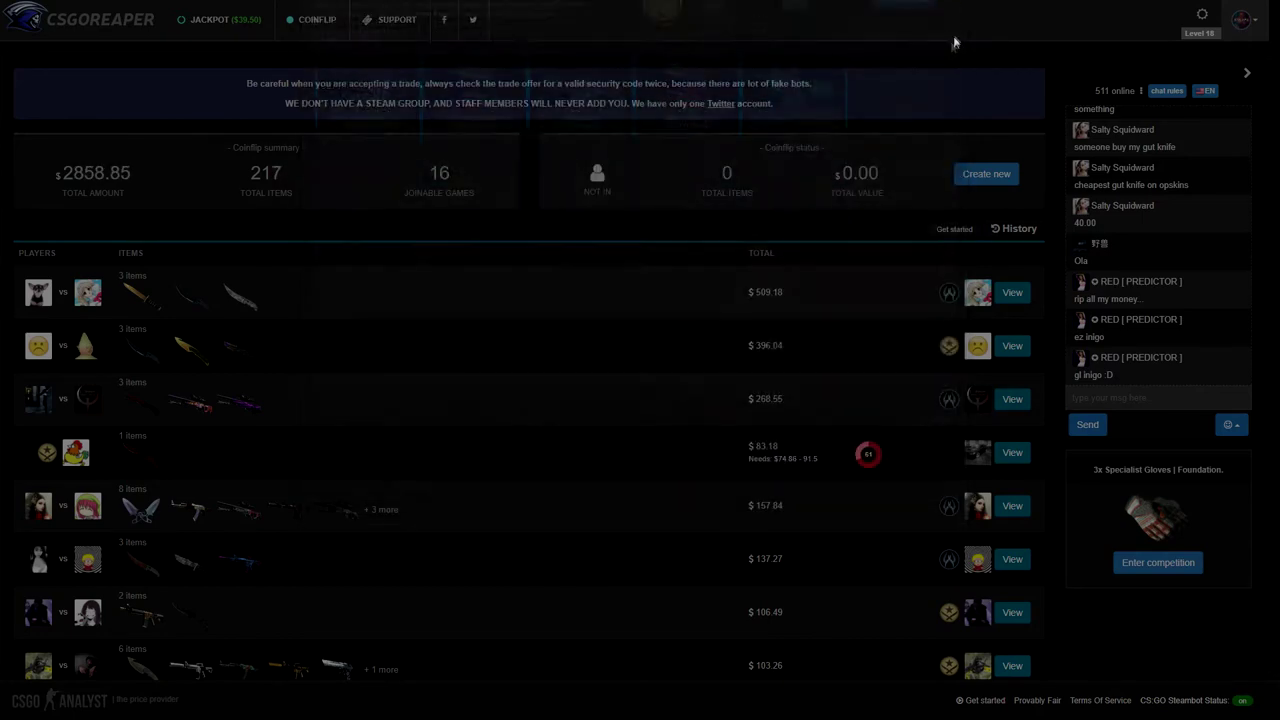
scroll(764, 360, "down", 10)
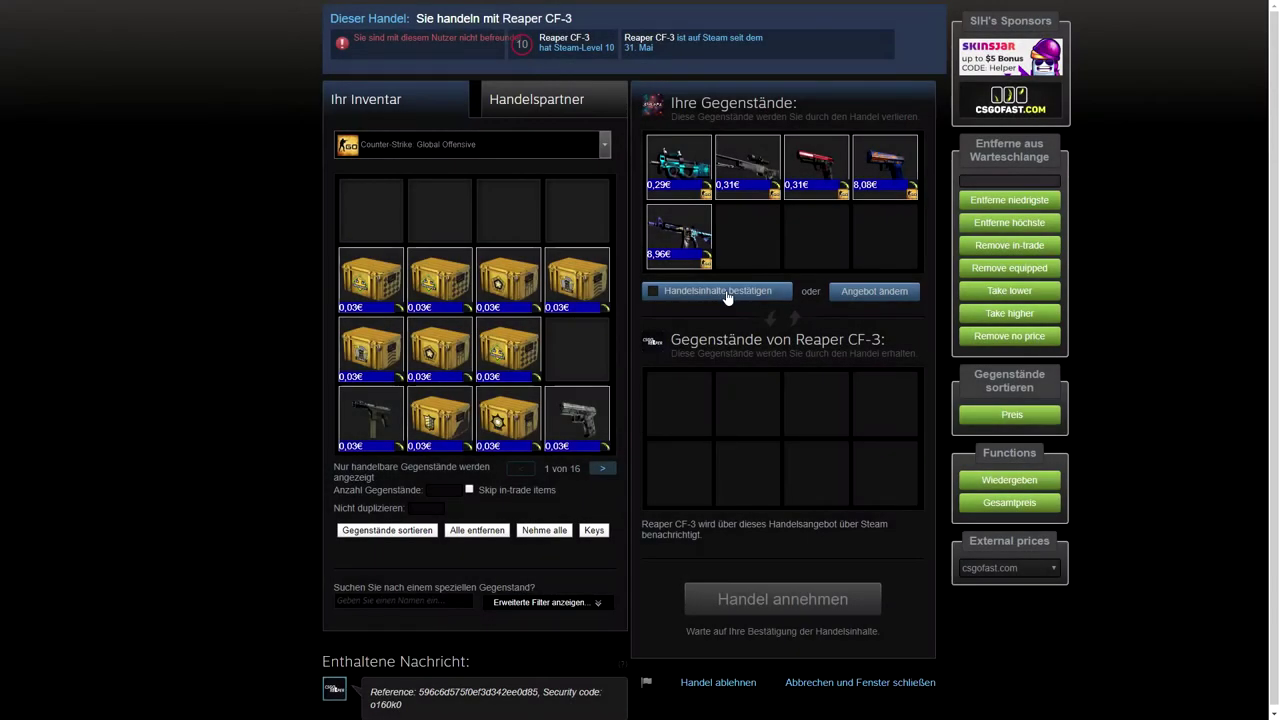
Step: Tick Handelsinhalte bestätigen on the five-skin Steam trade offer
left_click(728, 291)
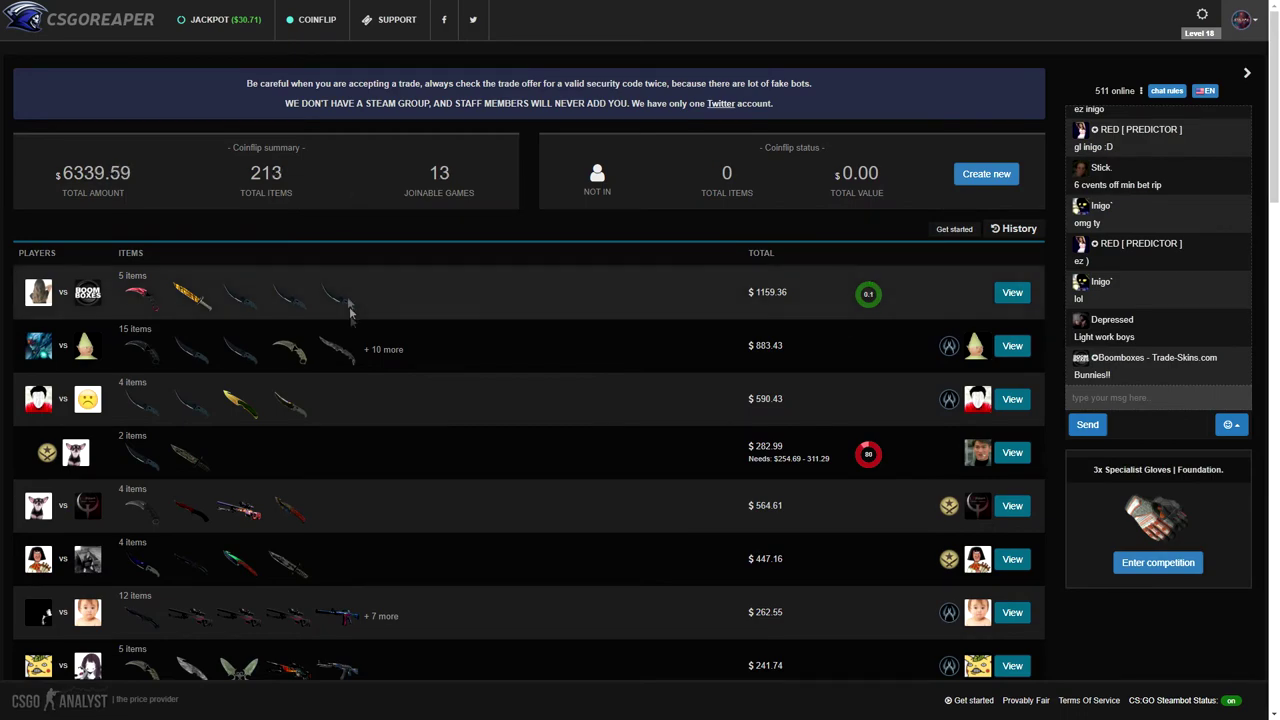
scroll(356, 333, "down", 5)
scroll(356, 333, "down", 4)
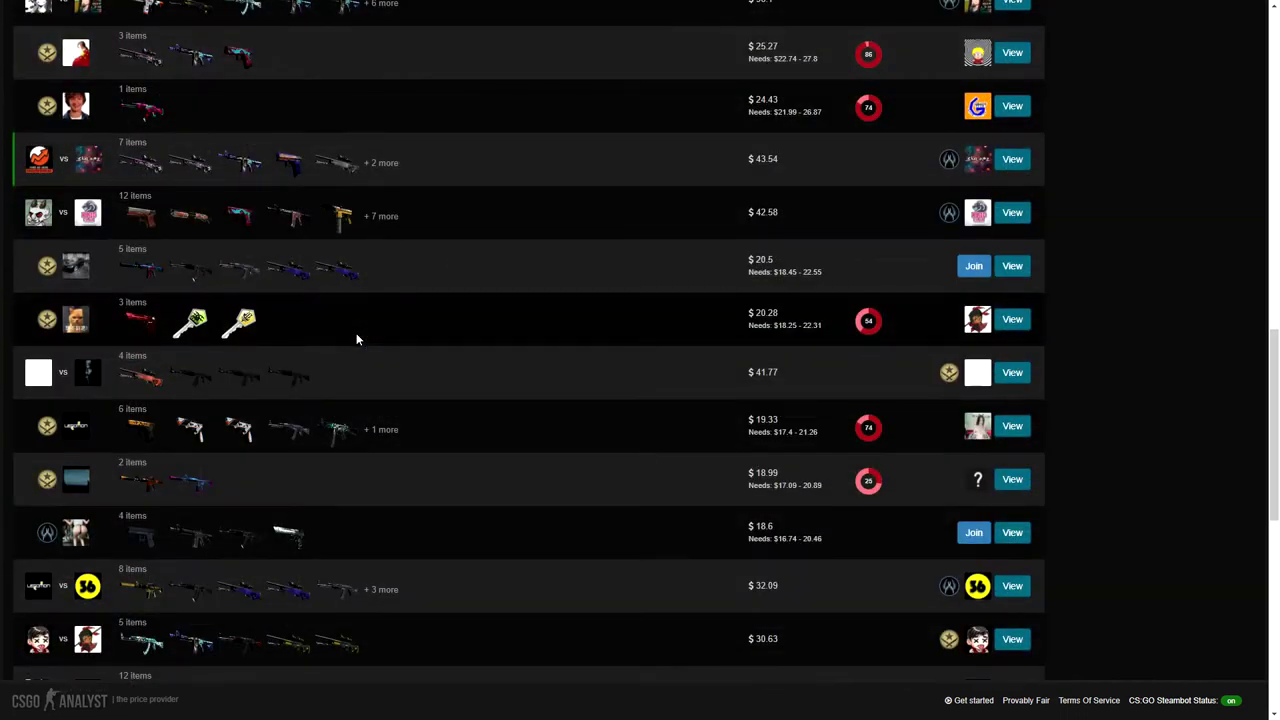
scroll(356, 338, "down", 5)
Step: Join the $12.75–$15.59 coinflip, depositing AWP Fever Dream, AWP Safari Mesh and Five-SeveN Urban Hazard
left_click(973, 466)
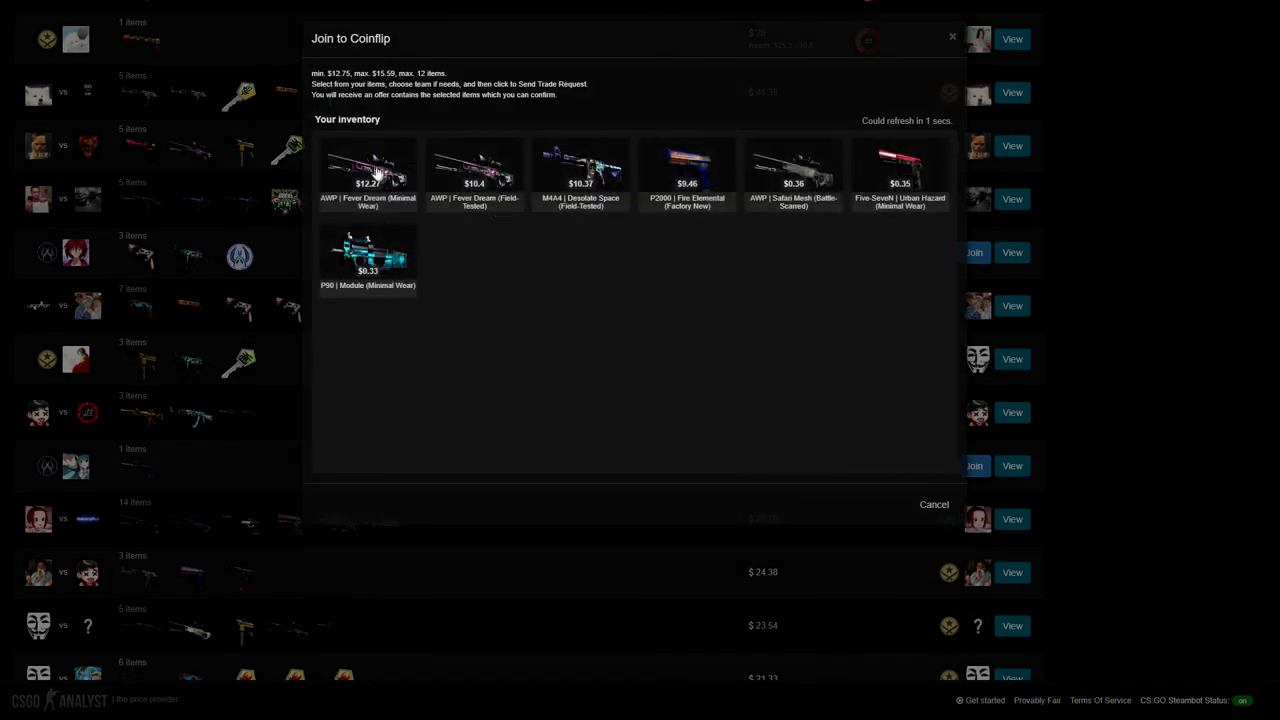
left_click(367, 172)
left_click(793, 175)
left_click(900, 175)
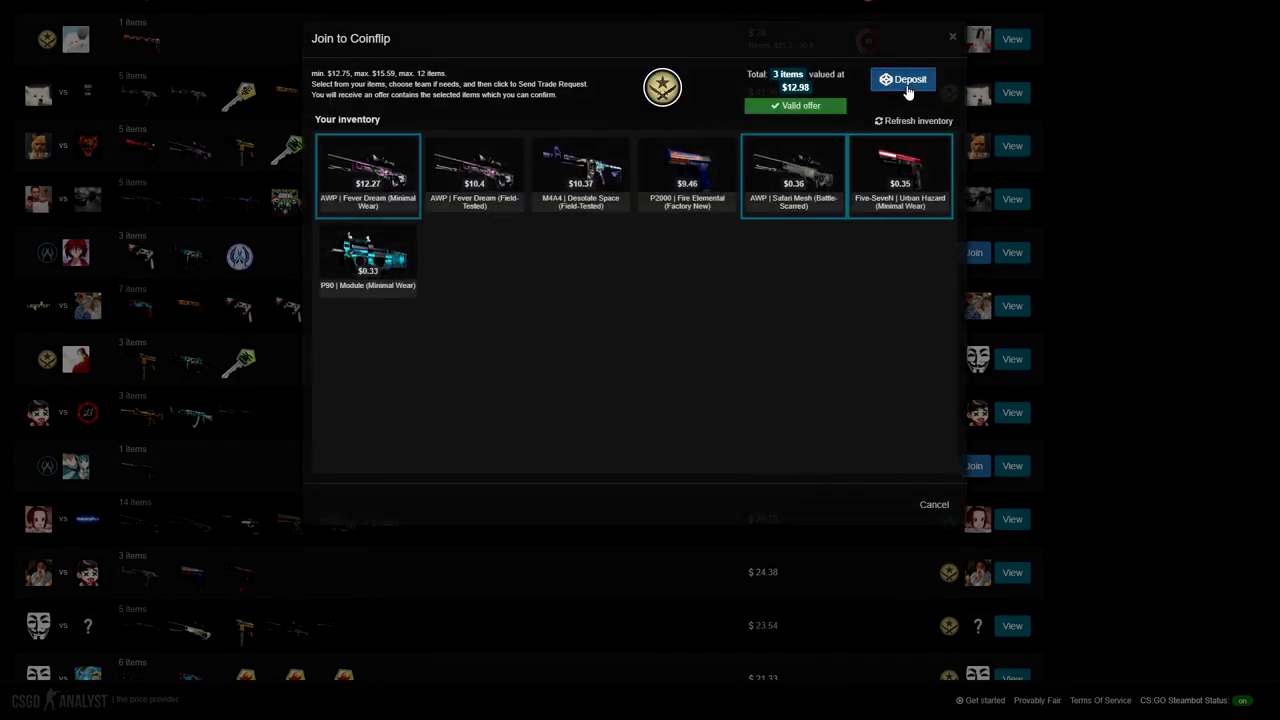
left_click(906, 86)
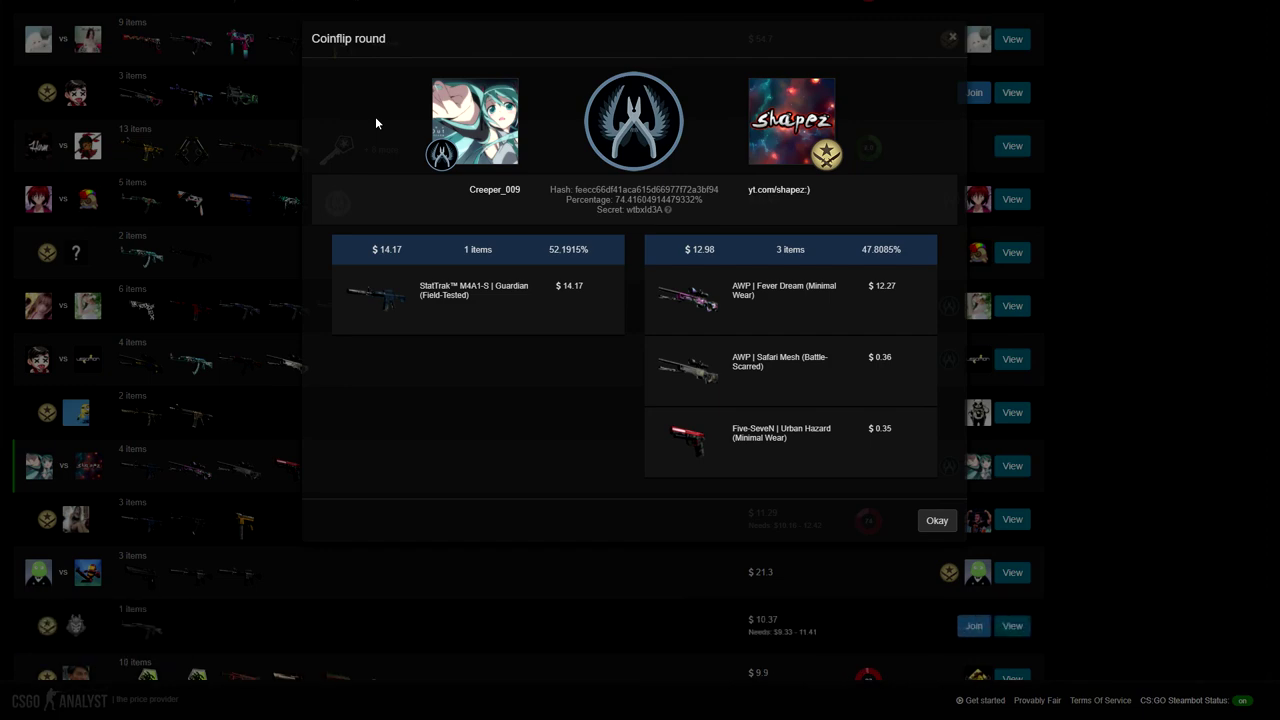
Step: Dismiss the Coinflip round result summary with Okay
left_click(375, 116)
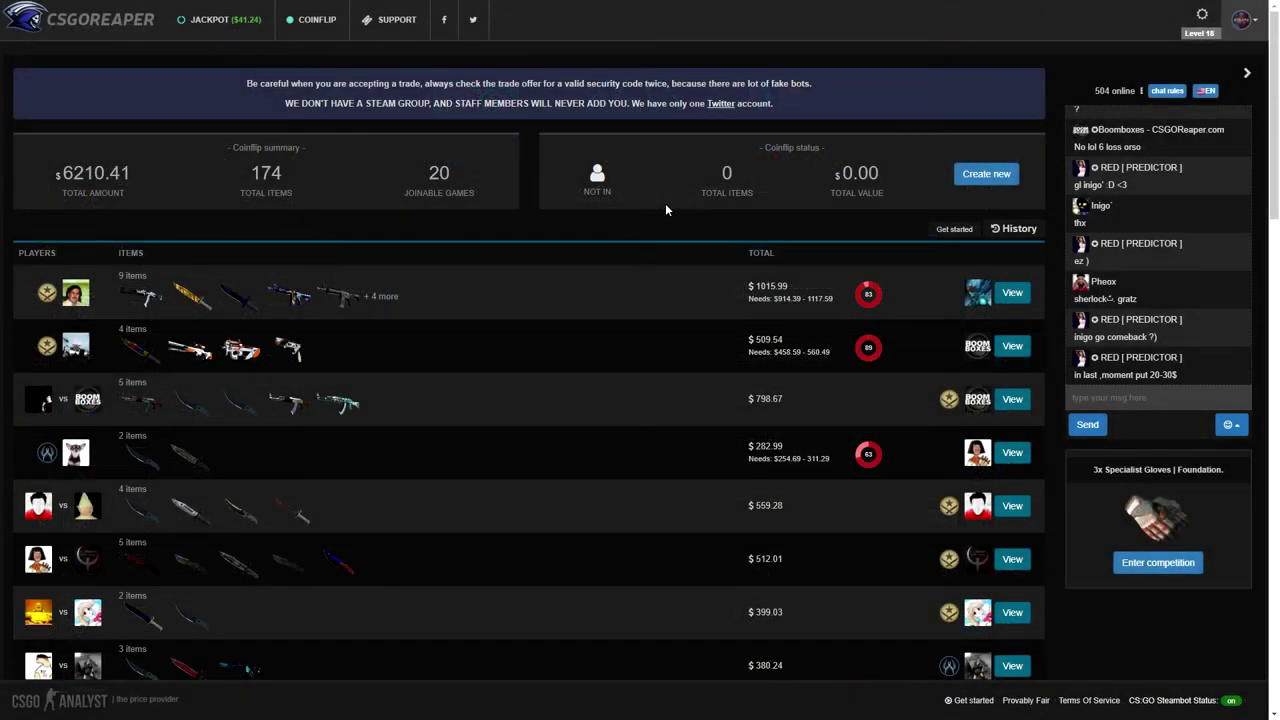